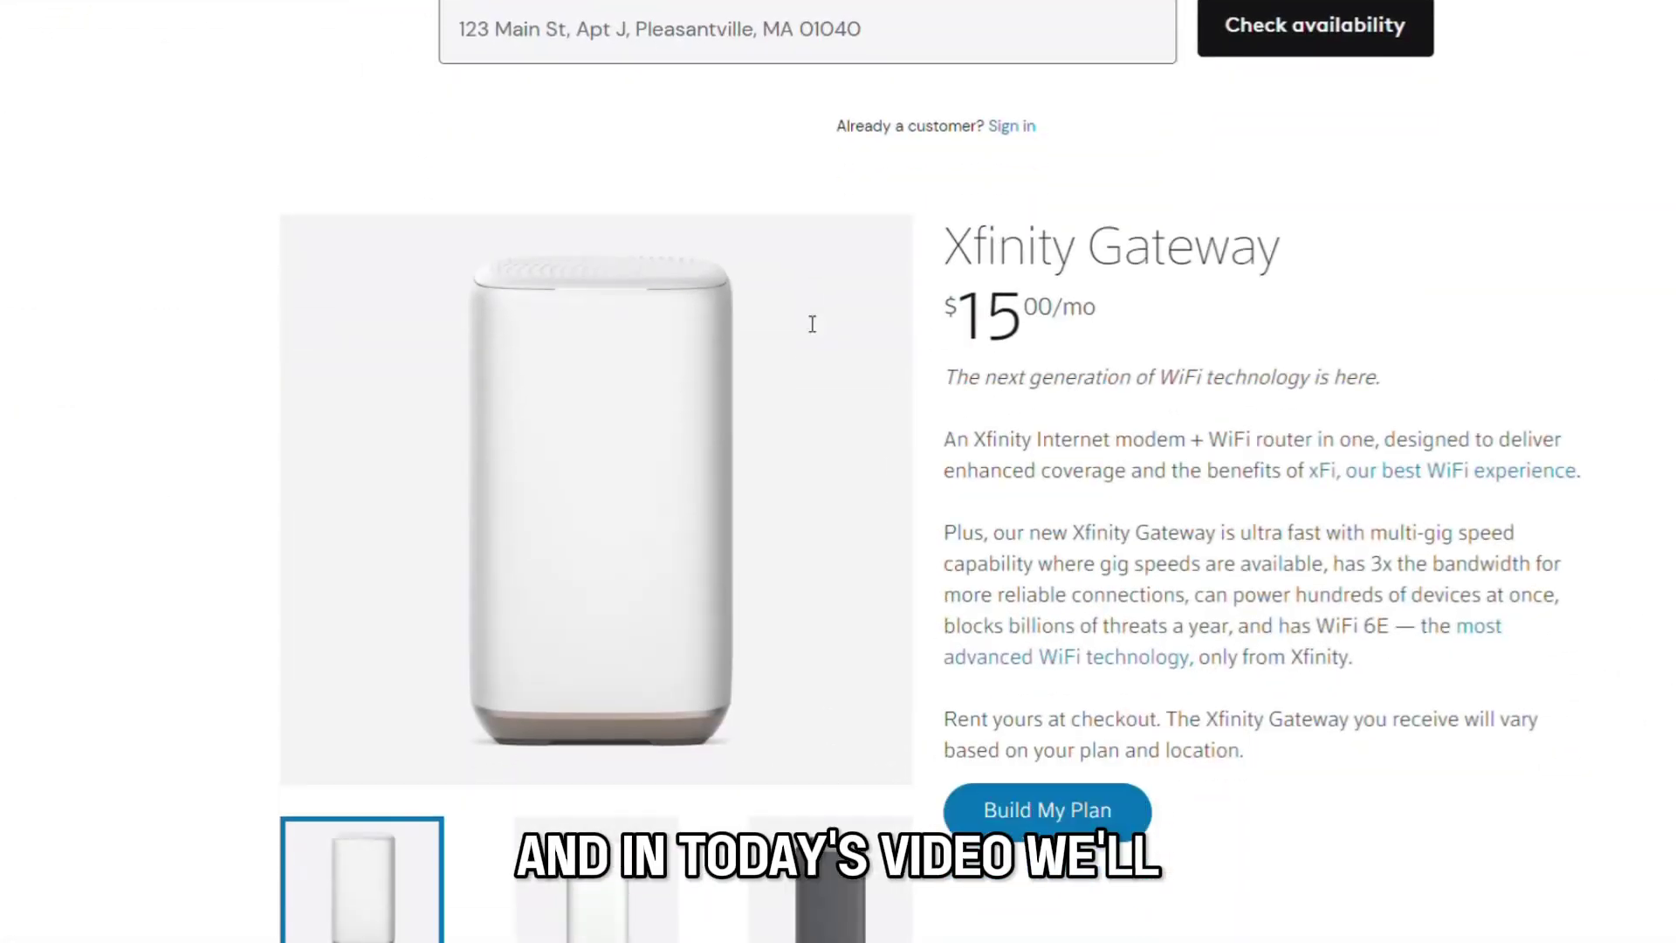
{"action": "scroll", "coordinate": [812, 324], "scroll_direction": "down", "scroll_amount": 2}
{"action": "scroll", "coordinate": [803, 323], "scroll_direction": "down", "scroll_amount": 3}
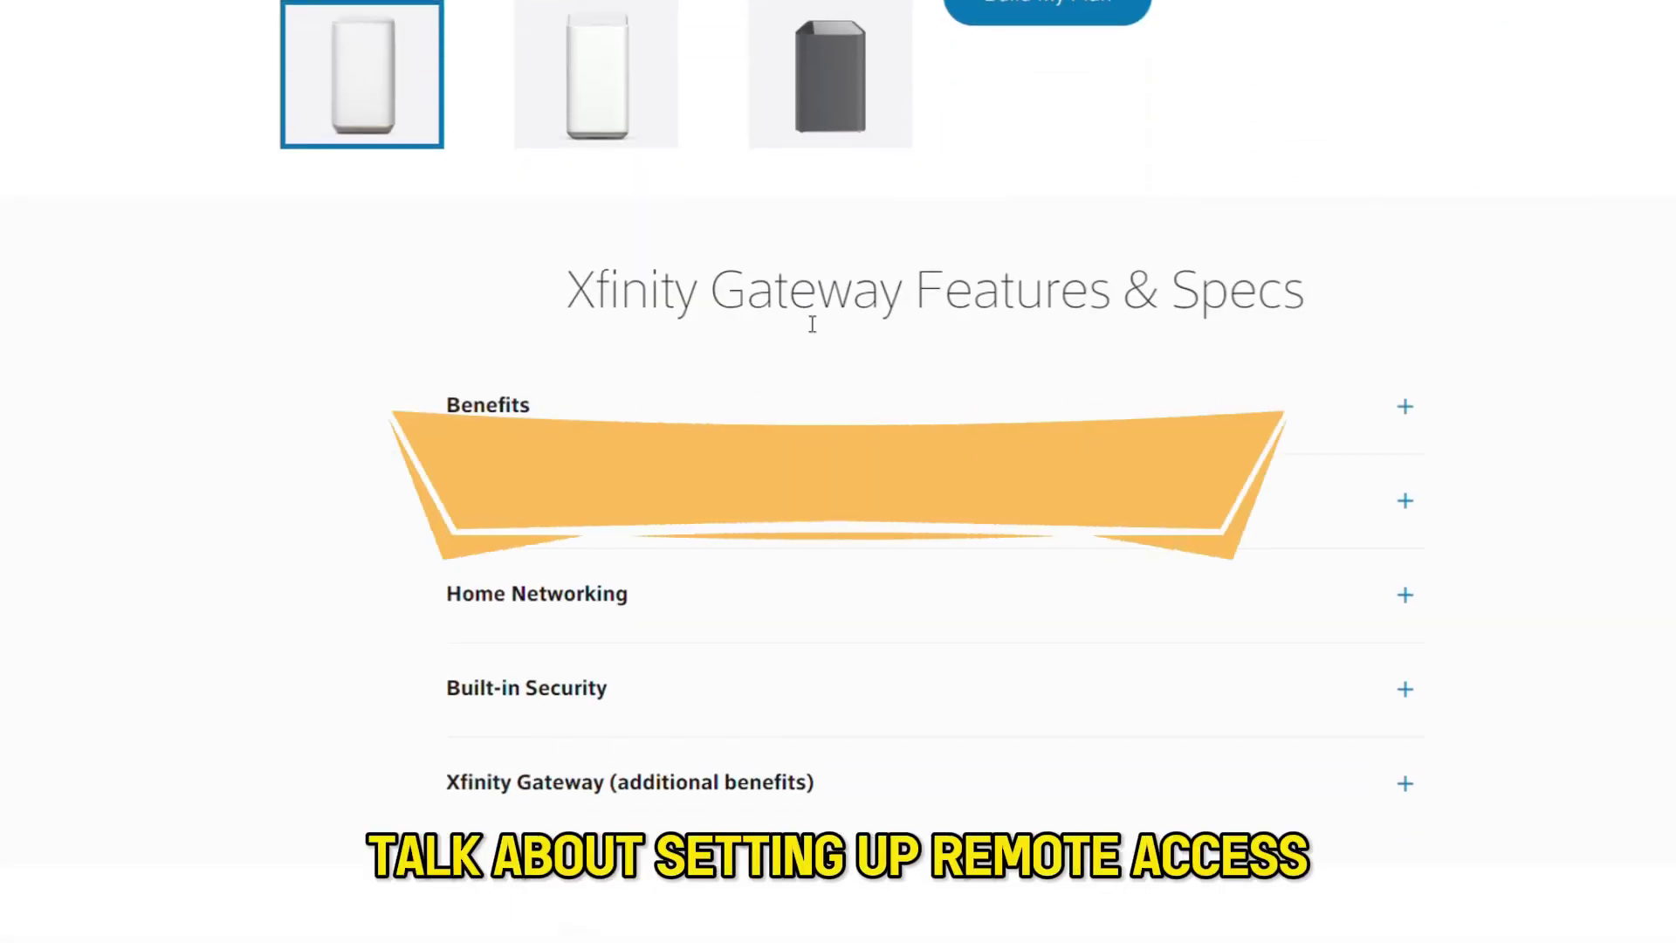
{"action": "scroll", "coordinate": [812, 325], "scroll_direction": "down", "scroll_amount": 4}
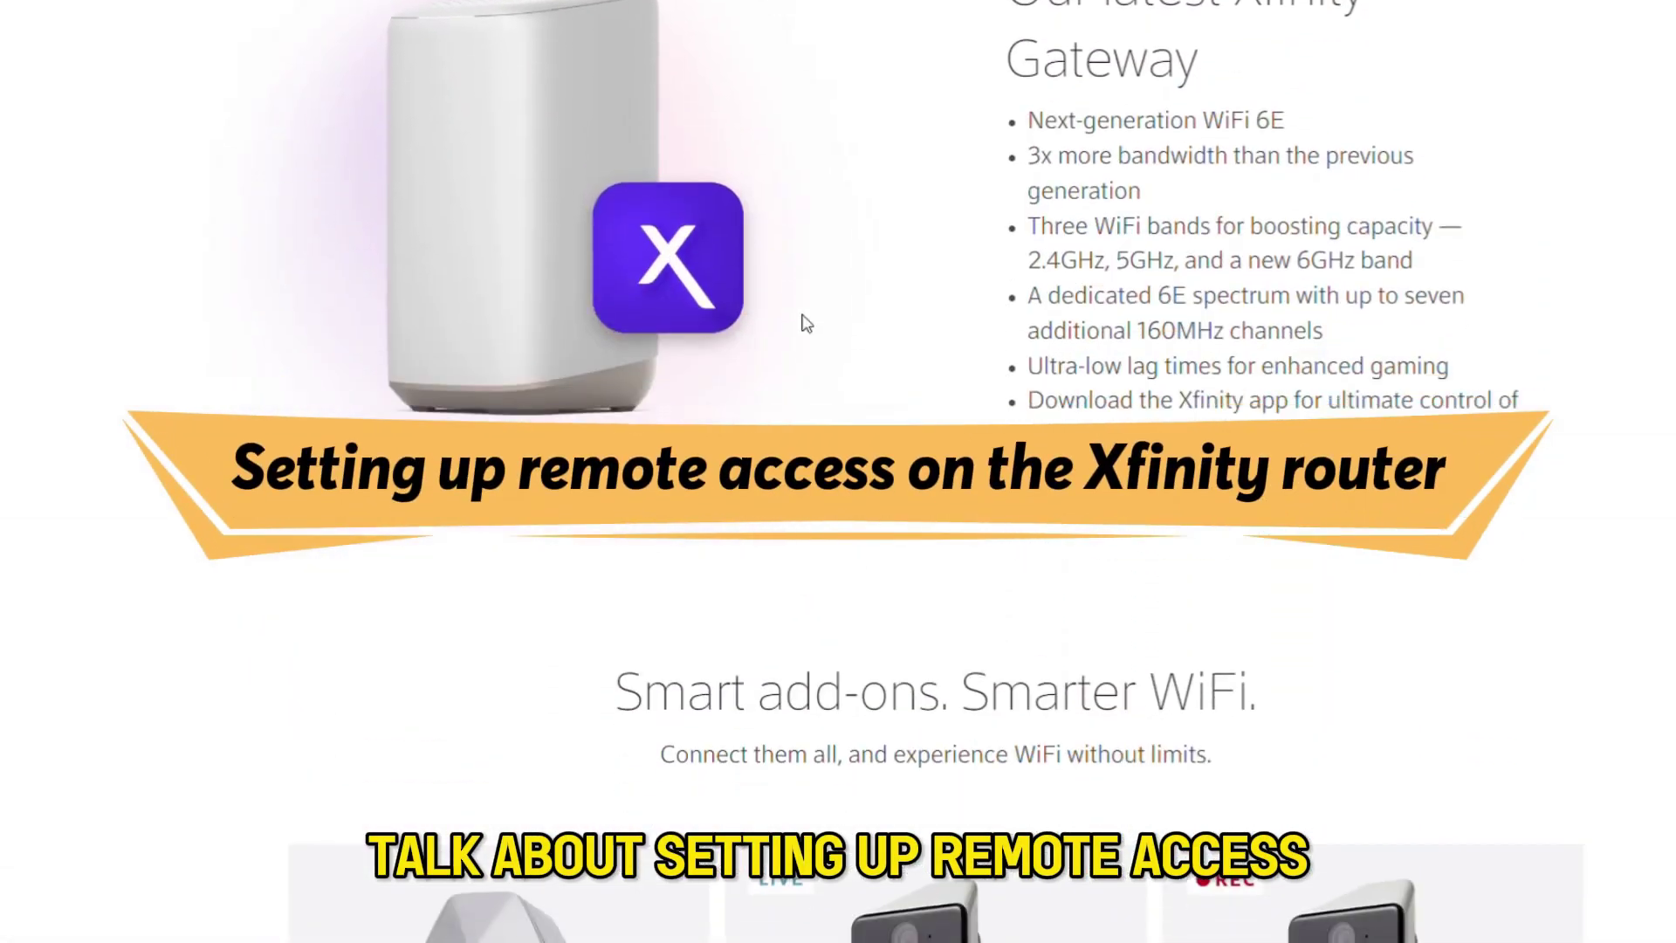
{"action": "scroll", "coordinate": [806, 324], "scroll_direction": "down", "scroll_amount": 1}
{"action": "scroll", "coordinate": [805, 324], "scroll_direction": "down", "scroll_amount": 2}
{"action": "scroll", "coordinate": [805, 324], "scroll_direction": "down", "scroll_amount": 1}
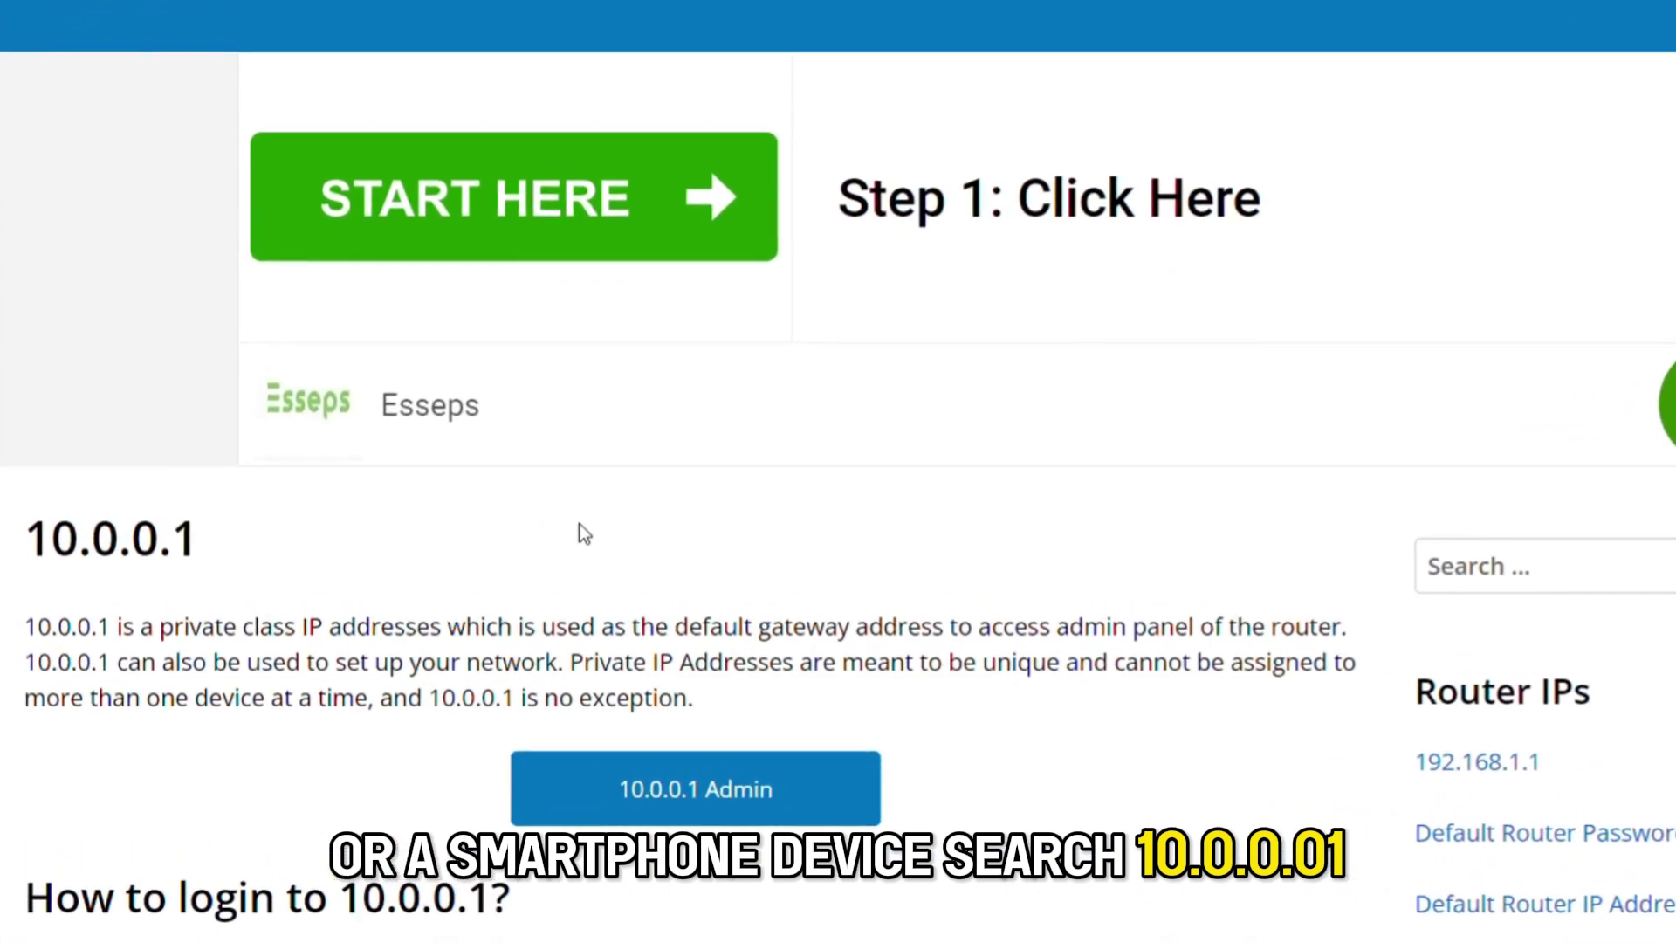
{"action": "scroll", "coordinate": [509, 523], "scroll_direction": "down", "scroll_amount": 3}
{"action": "scroll", "coordinate": [510, 524], "scroll_direction": "down", "scroll_amount": 3}
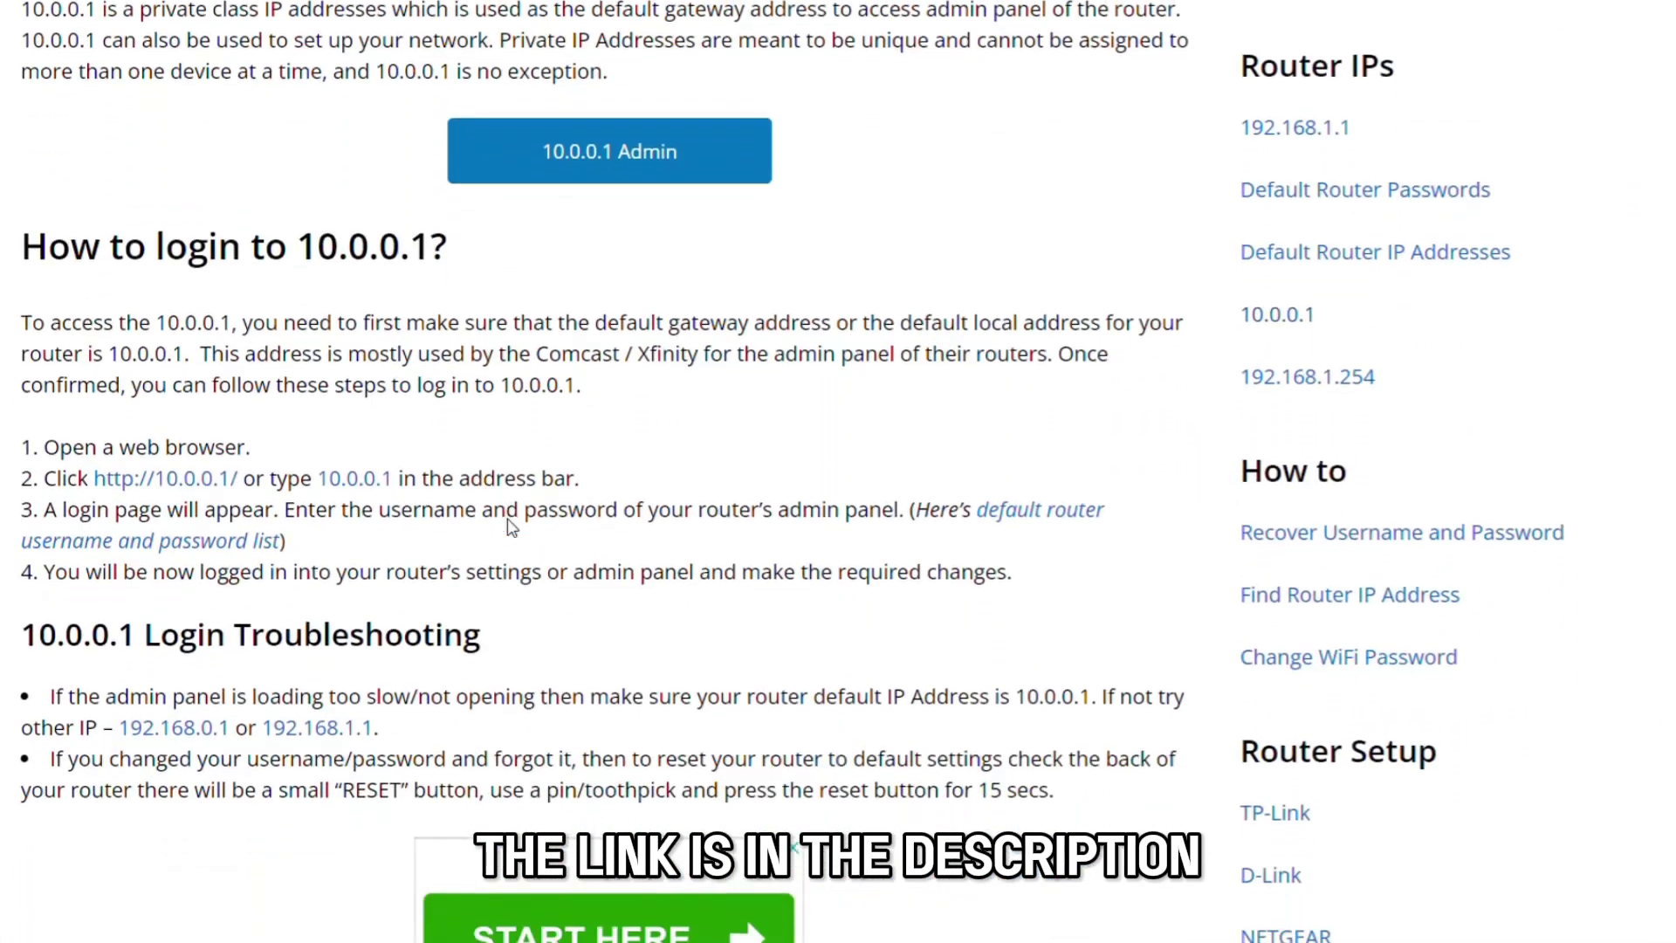
{"action": "scroll", "coordinate": [509, 524], "scroll_direction": "down", "scroll_amount": 2}
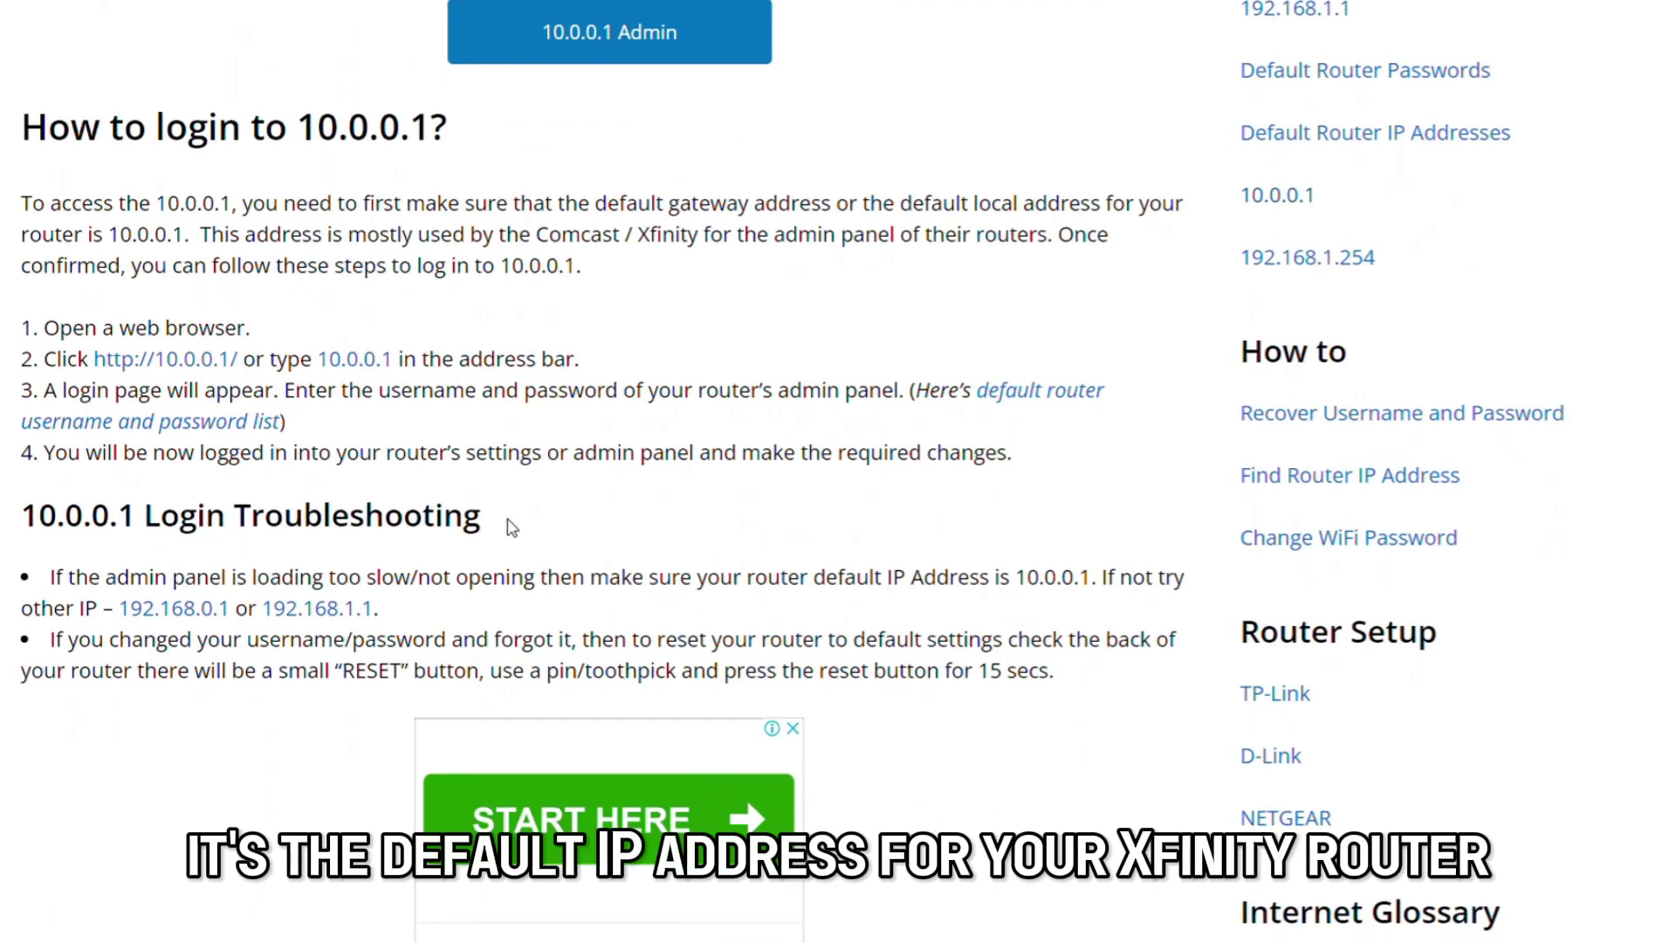
{"action": "scroll", "coordinate": [509, 524], "scroll_direction": "down", "scroll_amount": 2}
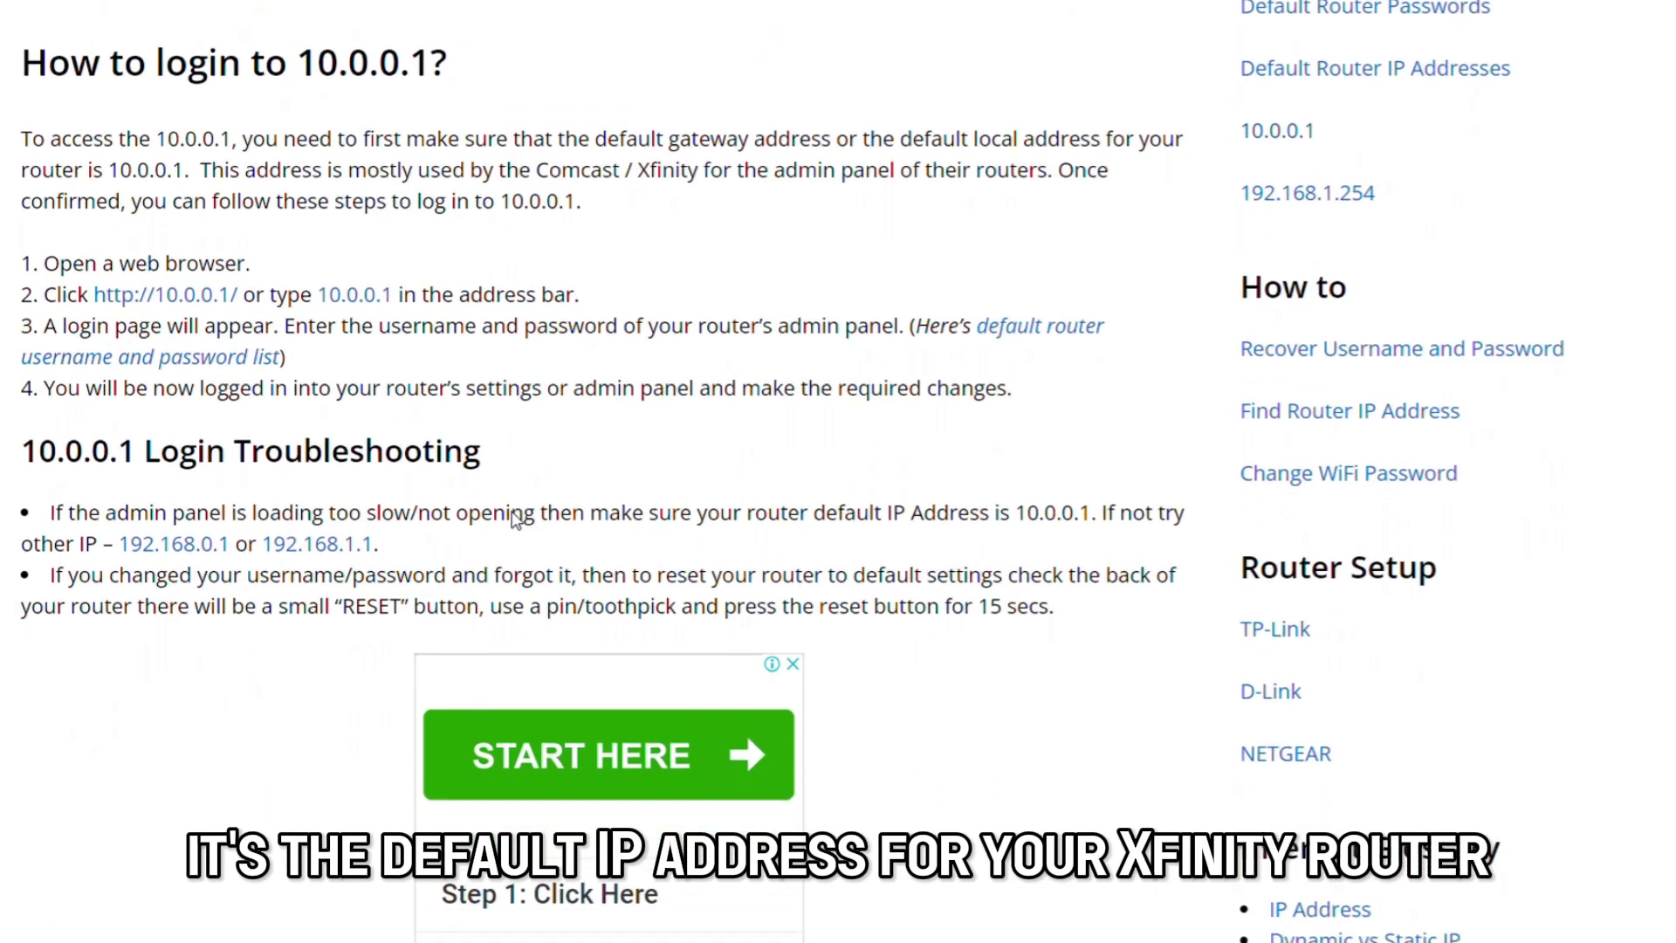
{"action": "scroll", "coordinate": [510, 523], "scroll_direction": "down", "scroll_amount": 1}
{"action": "scroll", "coordinate": [510, 525], "scroll_direction": "down", "scroll_amount": 1}
{"action": "scroll", "coordinate": [510, 524], "scroll_direction": "down", "scroll_amount": 1}
{"action": "scroll", "coordinate": [510, 524], "scroll_direction": "down", "scroll_amount": 1}
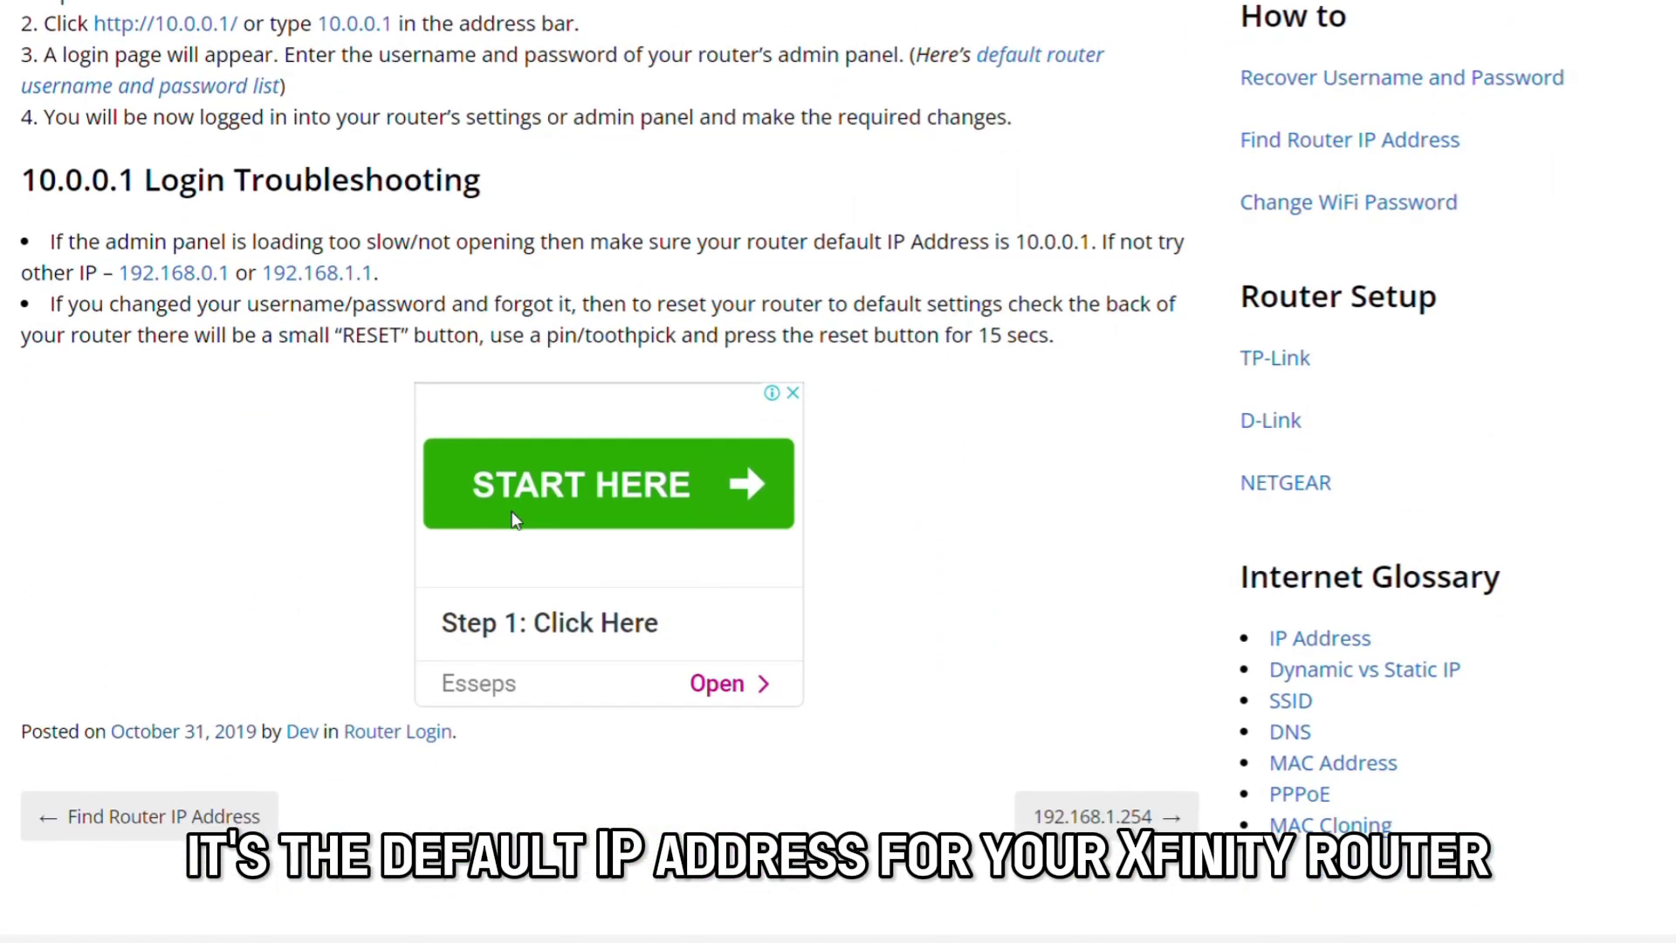
{"action": "scroll", "coordinate": [509, 524], "scroll_direction": "down", "scroll_amount": 1}
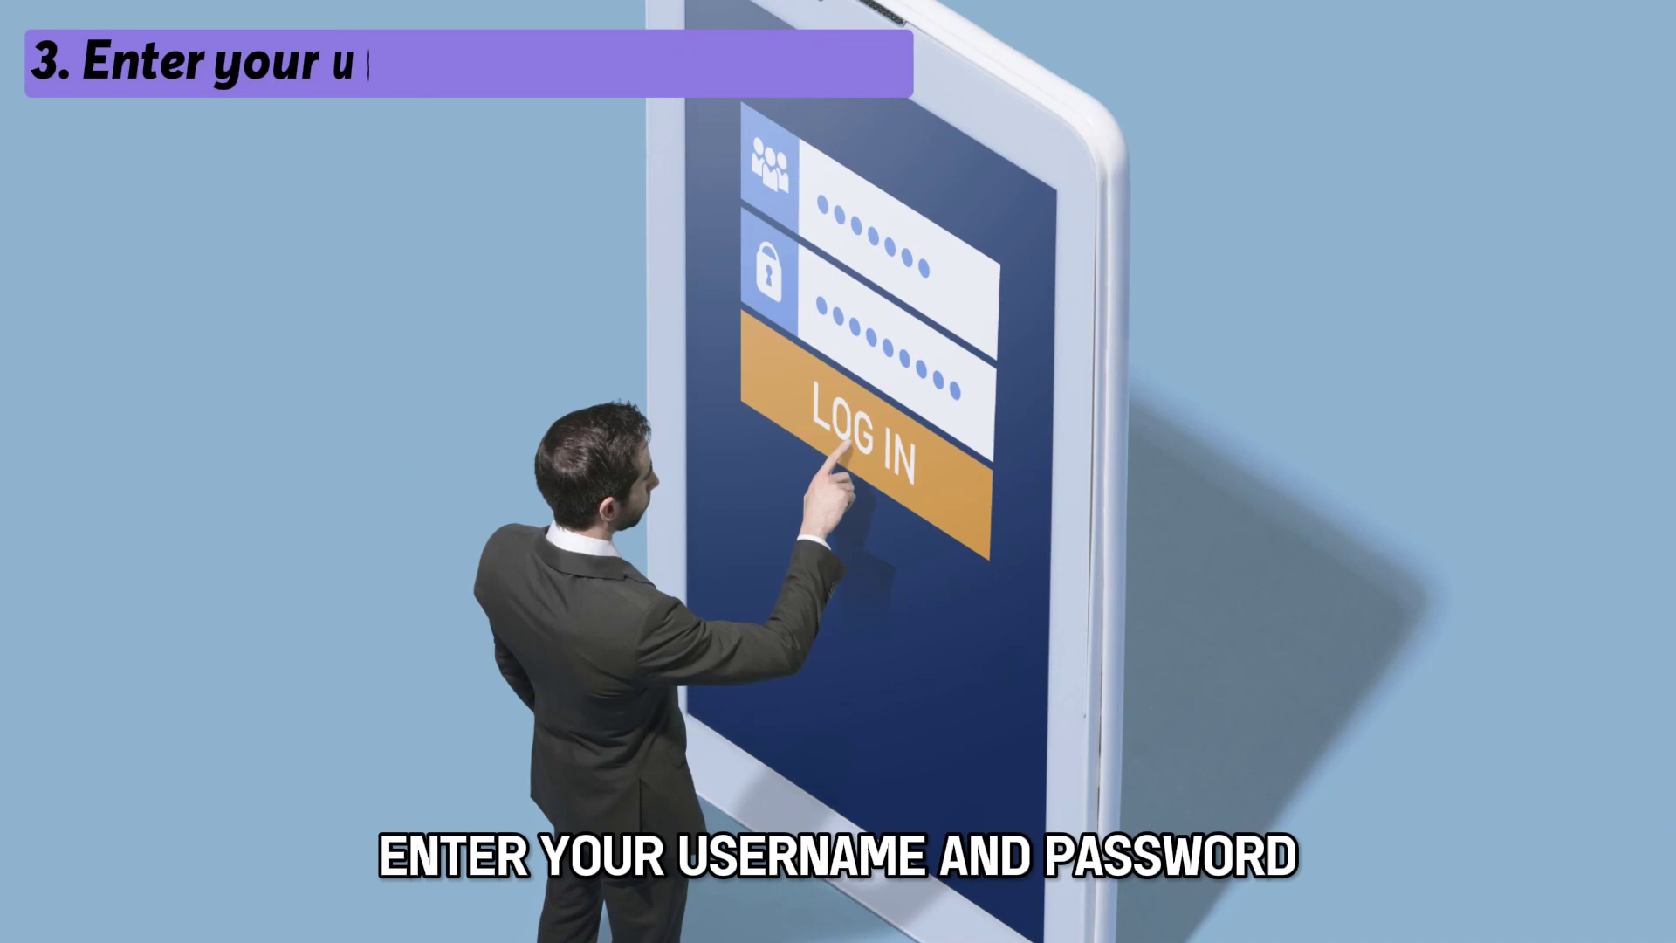